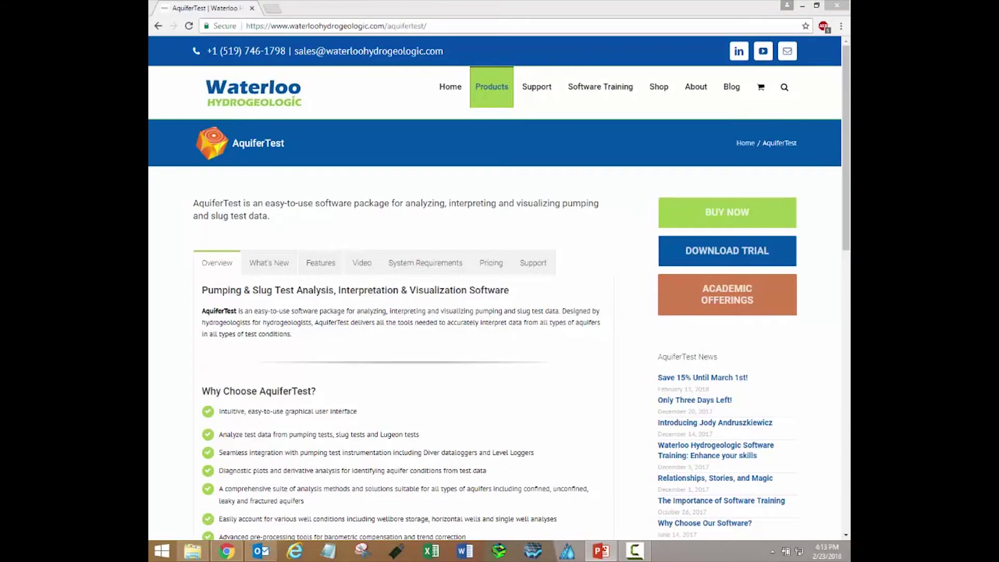
# - Switch to Outlook and download the AquiferTest_Setup.msi installer from the link in the AQTST activation email
pyautogui.click(261, 555)
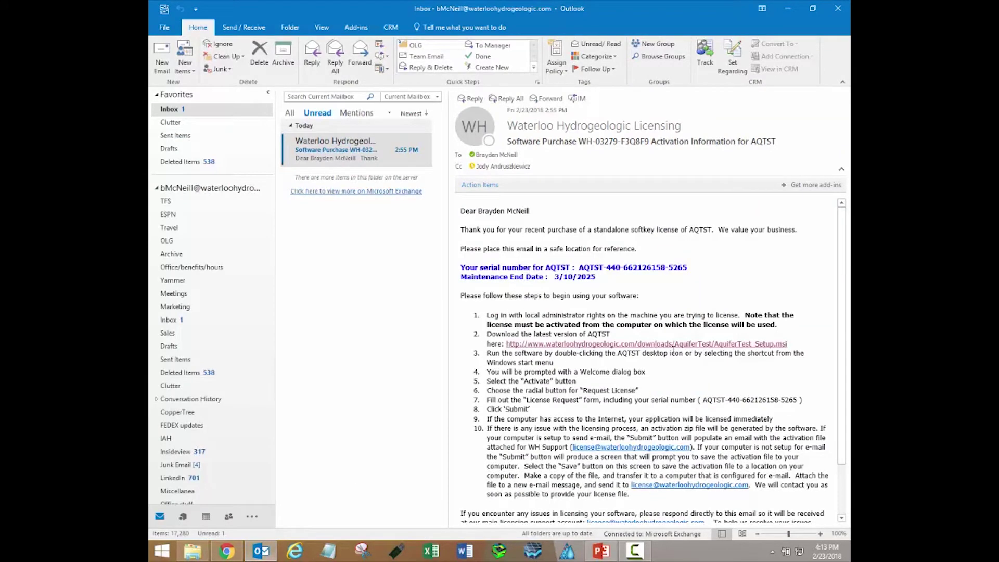
pyautogui.click(660, 345)
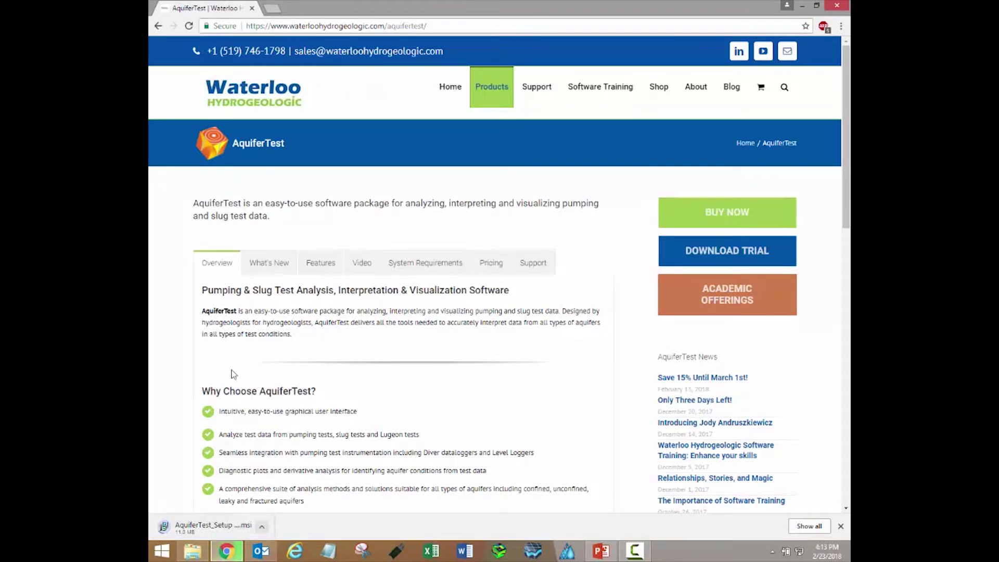
# - View the AquiferTest support resources on the Waterloo Hydrogeologic product page
pyautogui.click(302, 29)
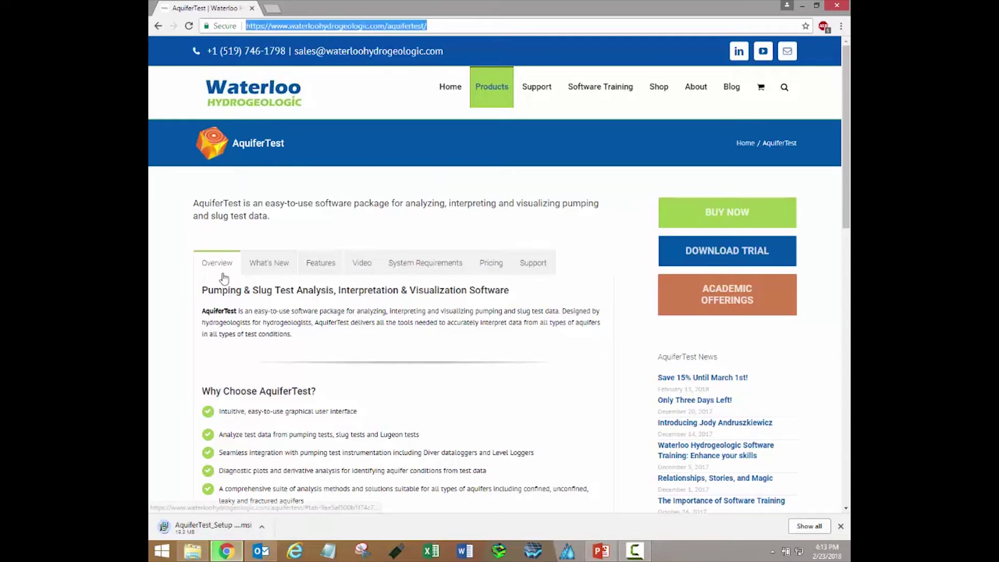
pyautogui.click(528, 268)
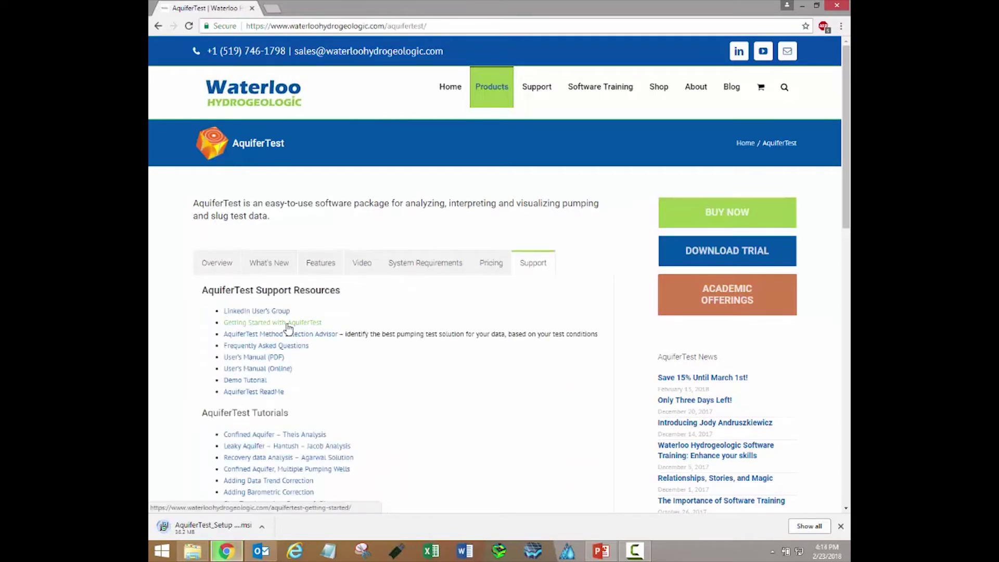
# - Run the AquiferTest setup file from the desktop and accept the End-User License Agreement
pyautogui.click(801, 6)
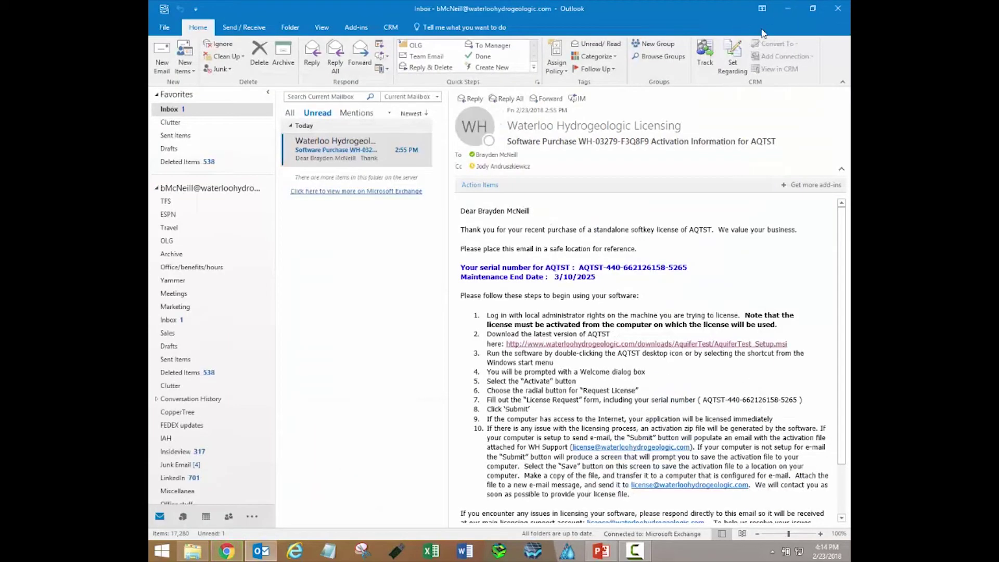
pyautogui.click(791, 6)
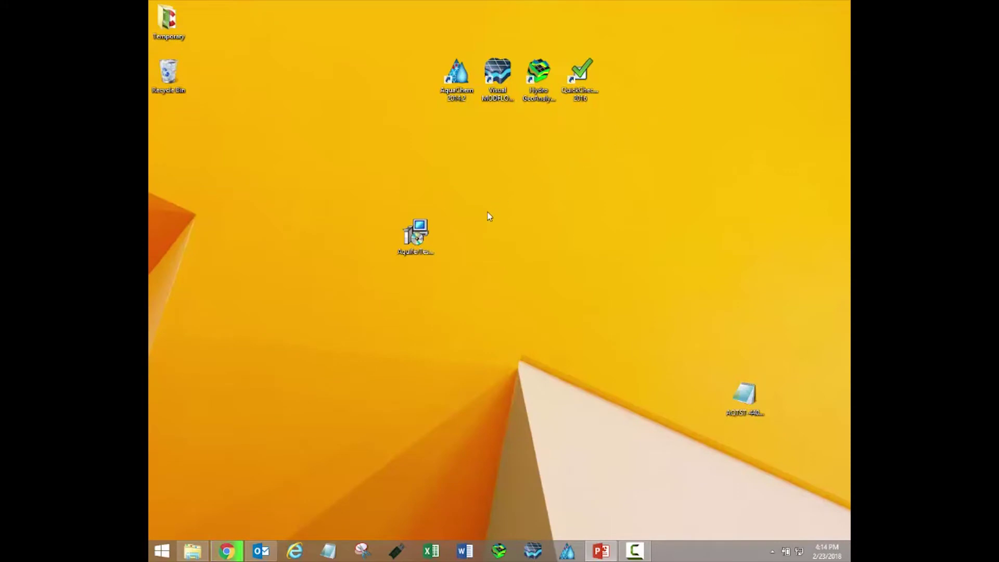
pyautogui.click(416, 242)
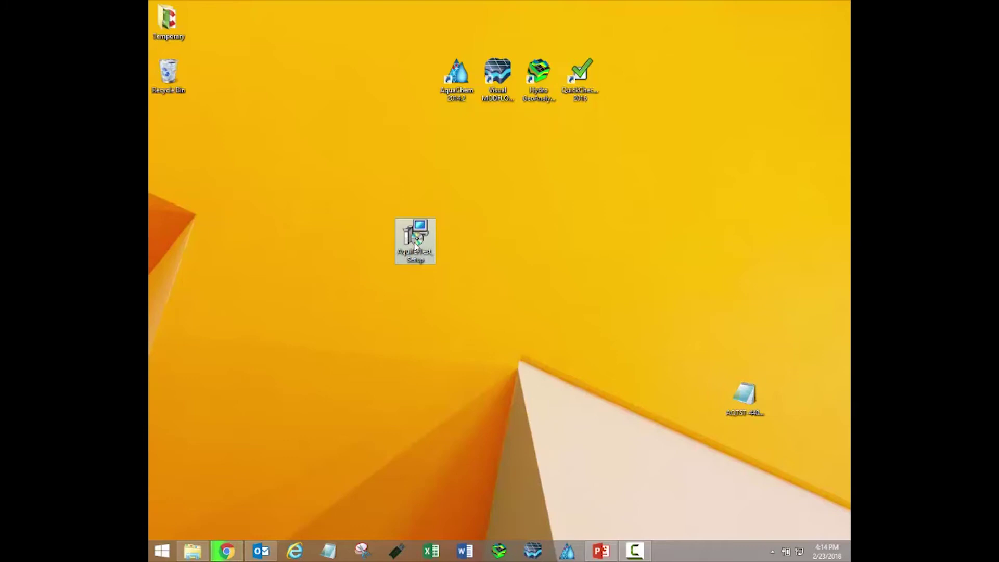
pyautogui.doubleClick(414, 243)
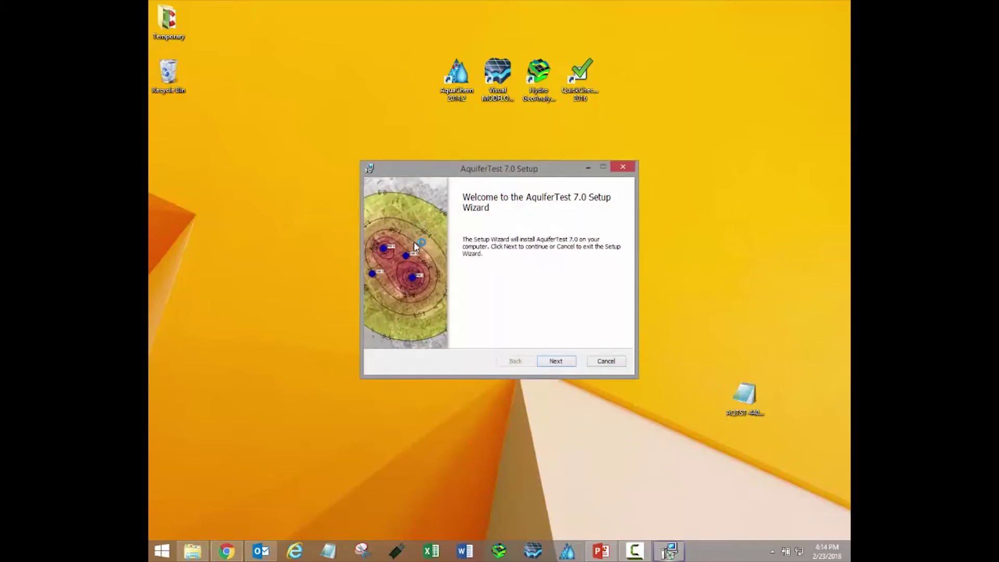
pyautogui.click(547, 362)
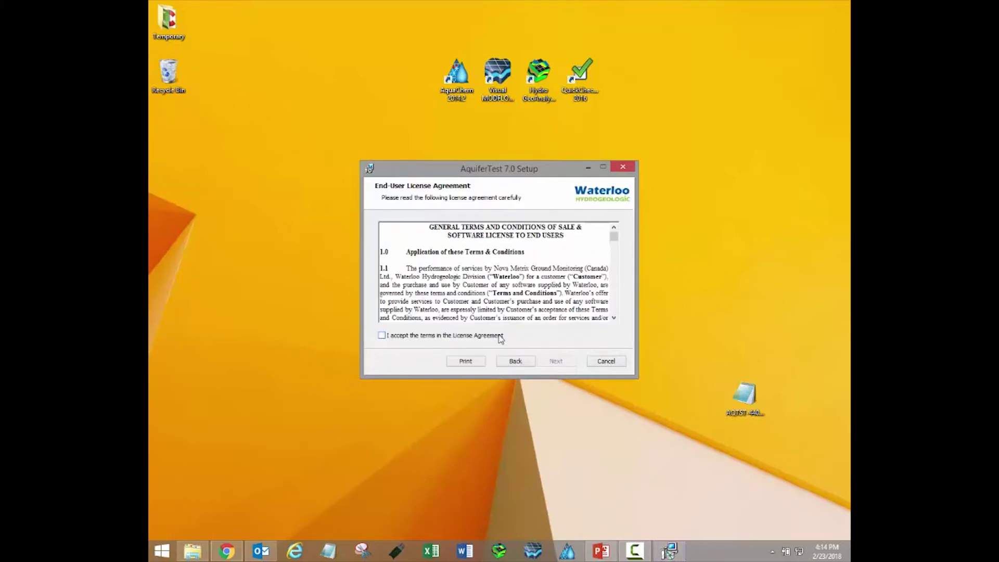
pyautogui.click(500, 336)
pyautogui.click(556, 361)
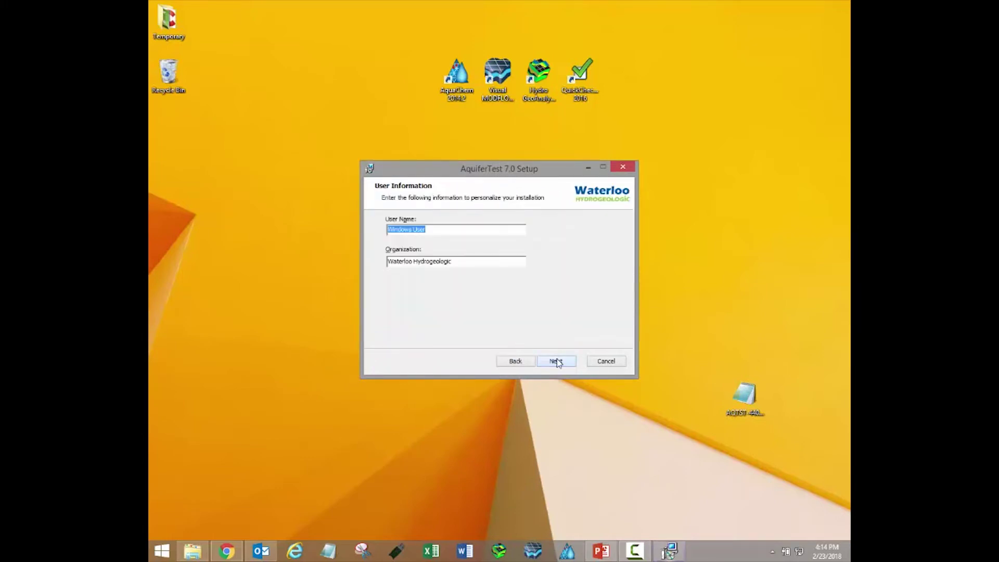
# - Keep the given user information, install AquiferTest 7.0 to the default C:\Program Files (x86)\AquiferTest\ folder, and finish the setup
pyautogui.click(556, 361)
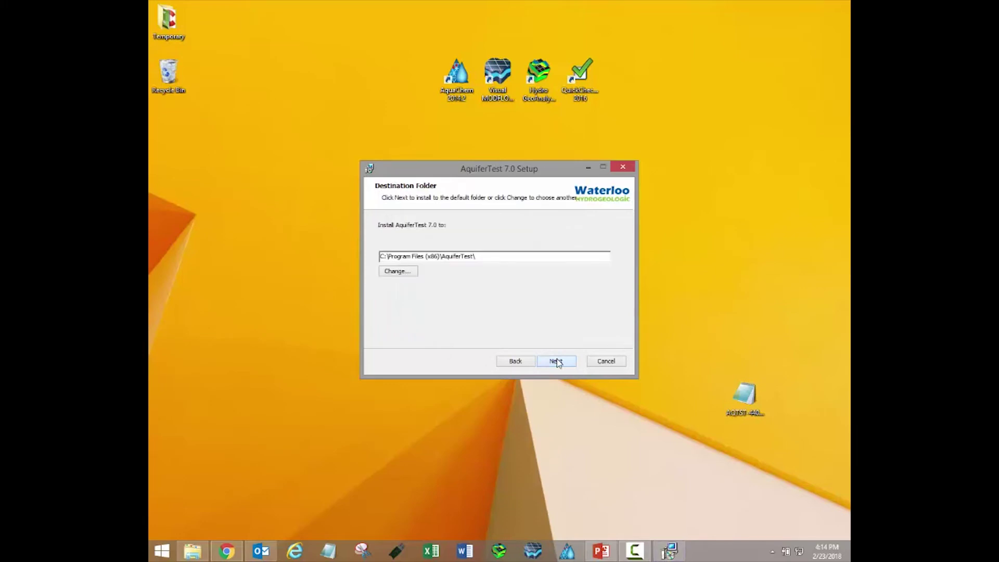
pyautogui.click(556, 361)
pyautogui.click(556, 362)
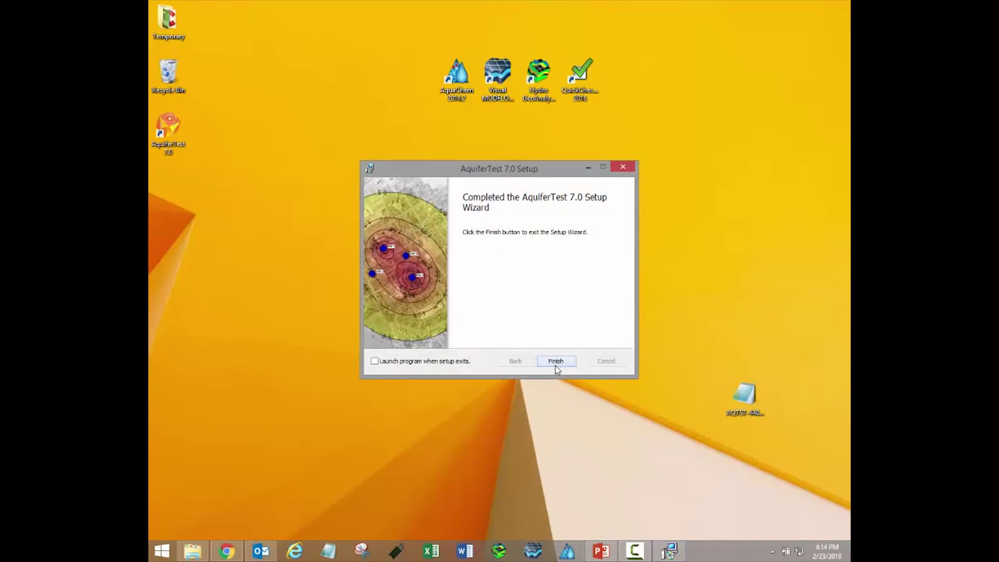
pyautogui.click(556, 362)
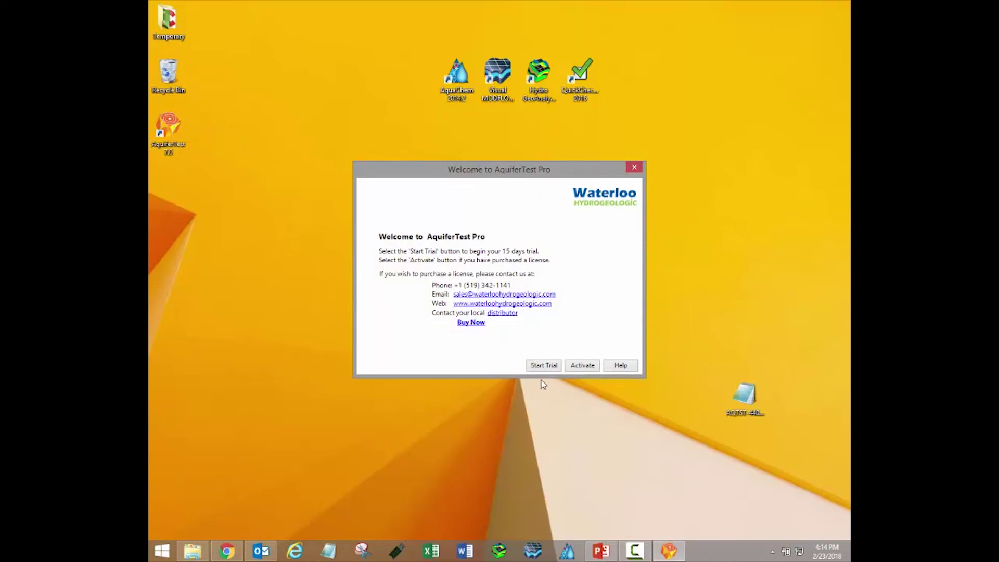
# - Open the activation details for AquiferTest Pro and compare the licence file option with Request License
pyautogui.click(576, 368)
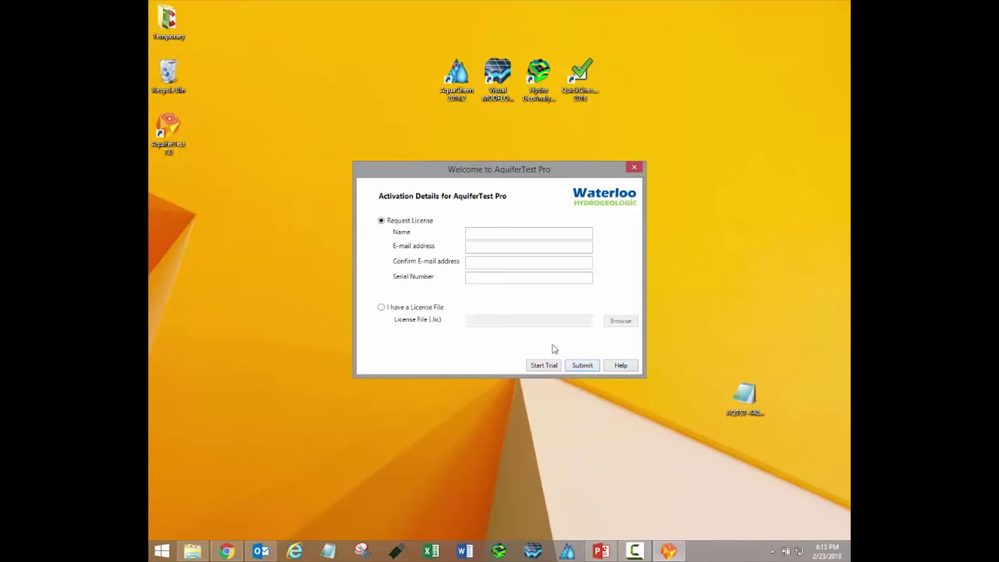
pyautogui.click(381, 308)
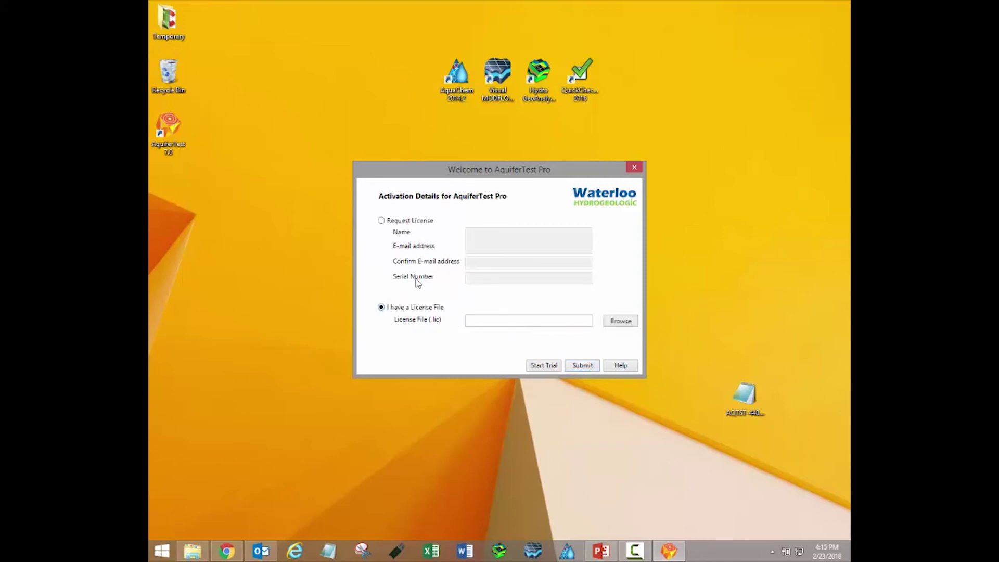
pyautogui.click(381, 221)
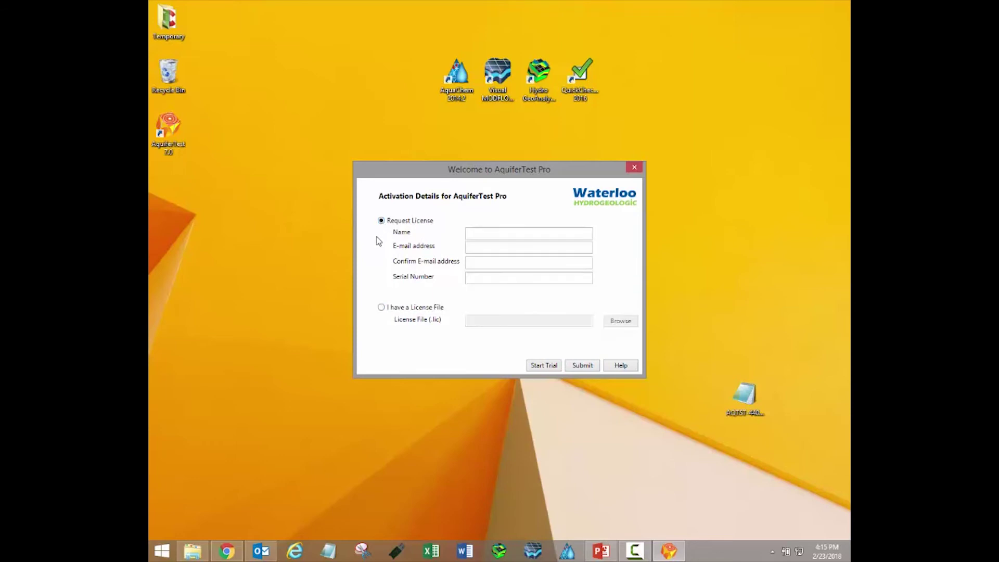
# - Try the licence file option by choosing the .lic file on the Desktop, and clear its path again
pyautogui.click(381, 308)
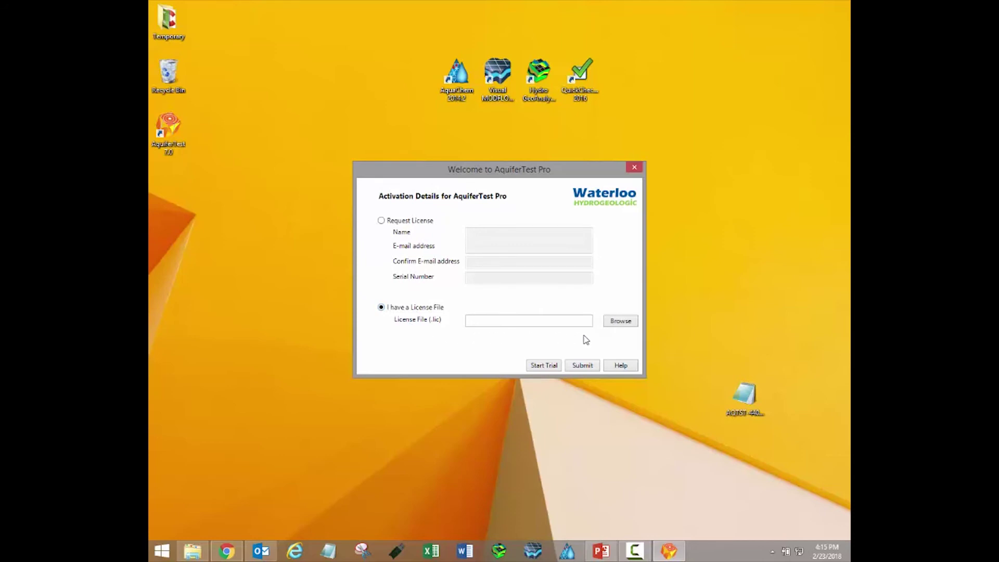
pyautogui.click(620, 321)
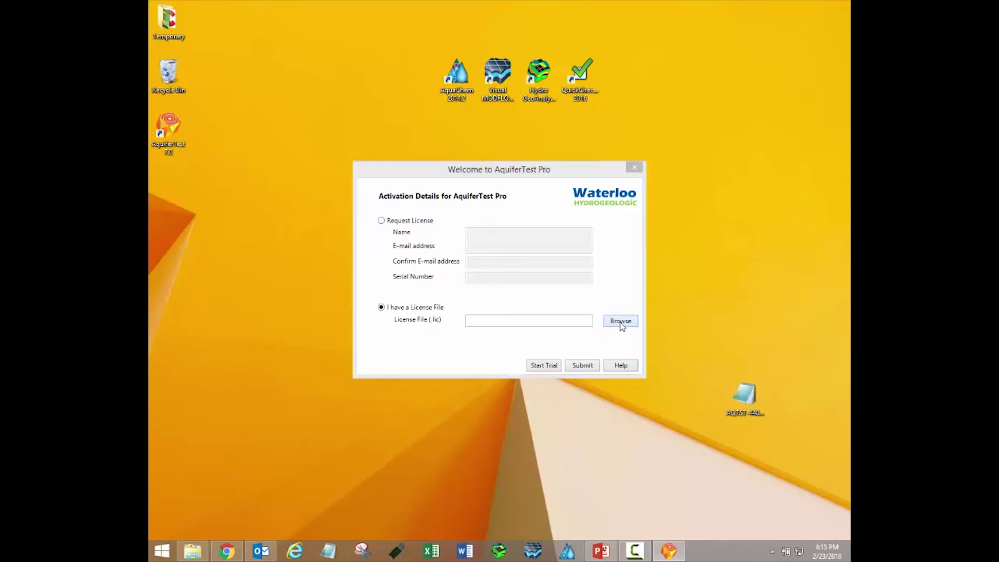
pyautogui.click(453, 268)
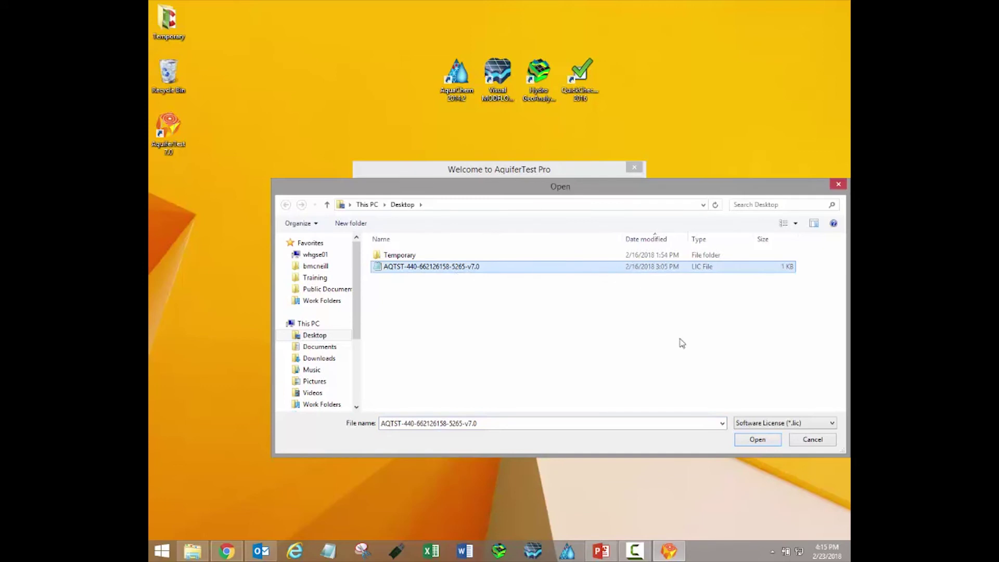
pyautogui.click(742, 440)
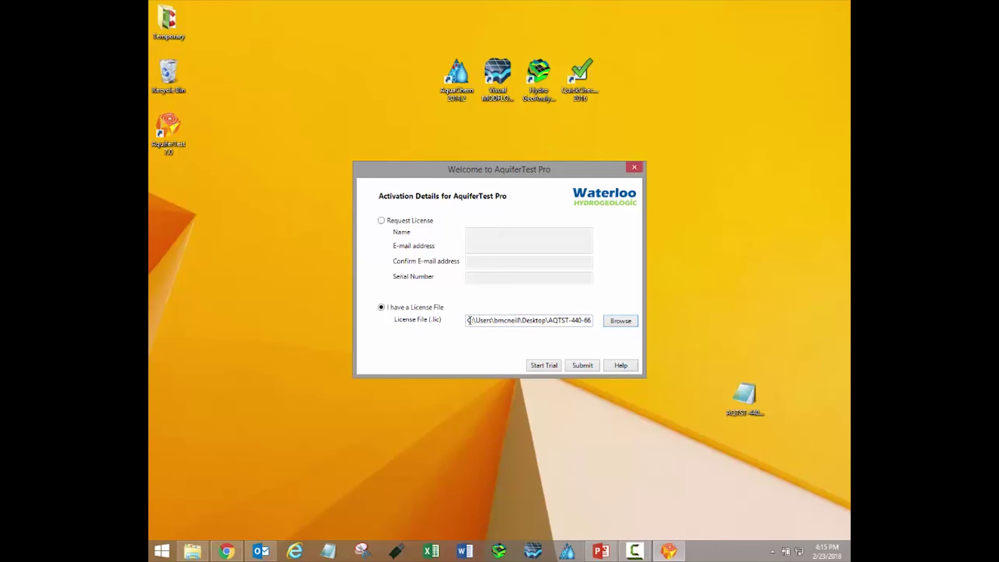
pyautogui.moveTo(469, 320); pyautogui.dragTo(620, 322)
pyautogui.press('Delete')
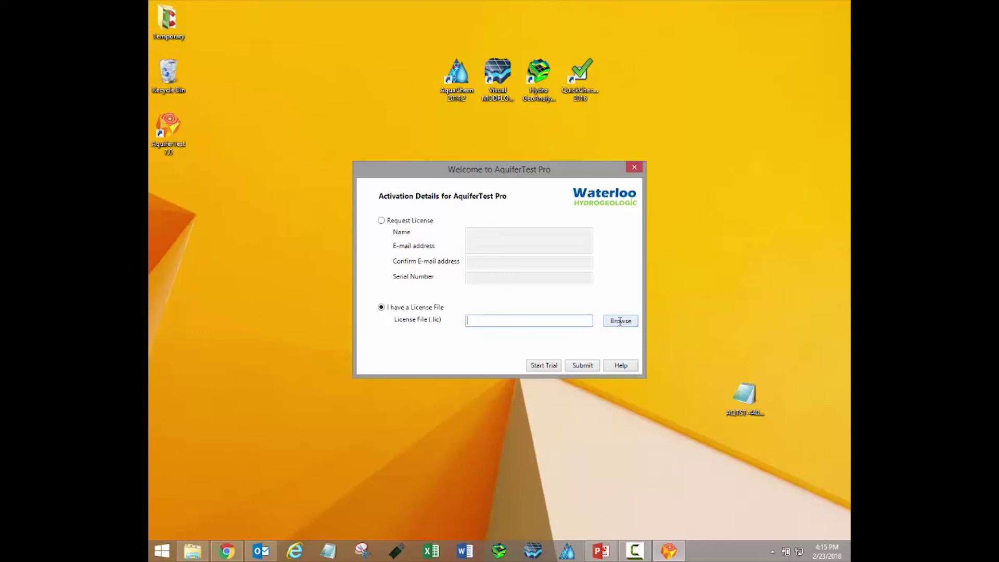
# - Choose Request License and fill in the licensee's name, e-mail address and e-mail confirmation
pyautogui.click(380, 221)
pyautogui.click(472, 232)
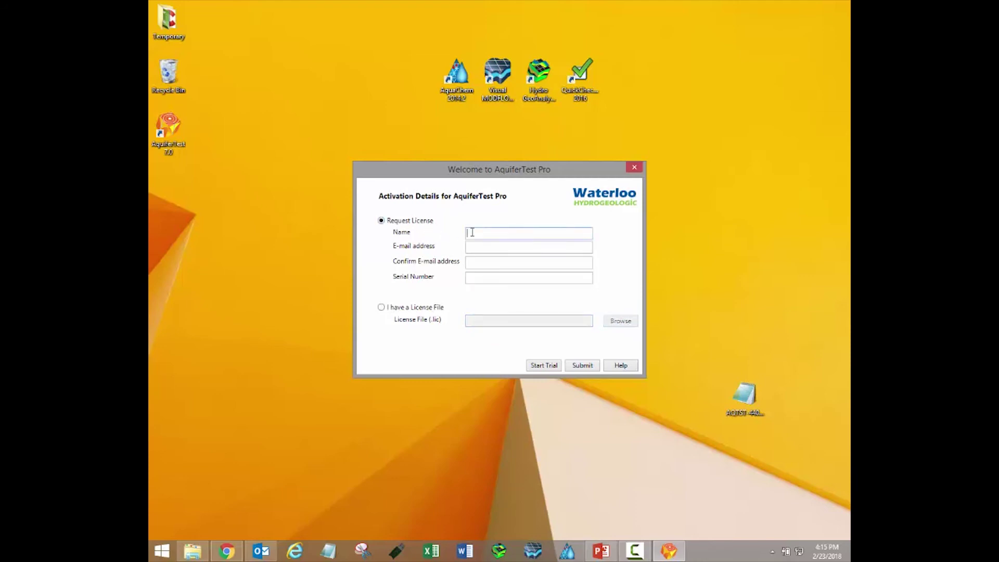
pyautogui.write('Brayden')
pyautogui.click(473, 246)
pyautogui.rightClick(472, 247)
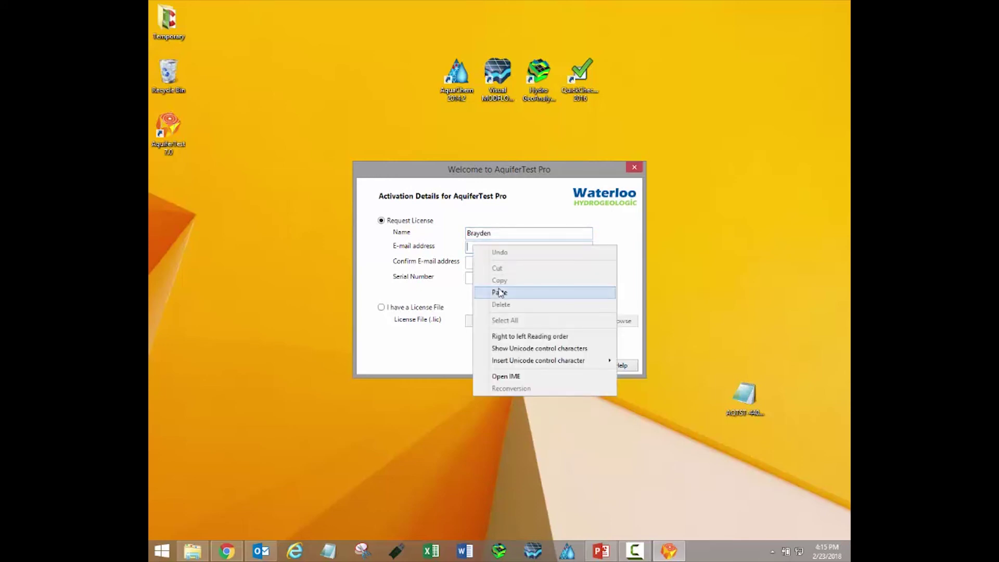
pyautogui.click(499, 292)
pyautogui.click(483, 264)
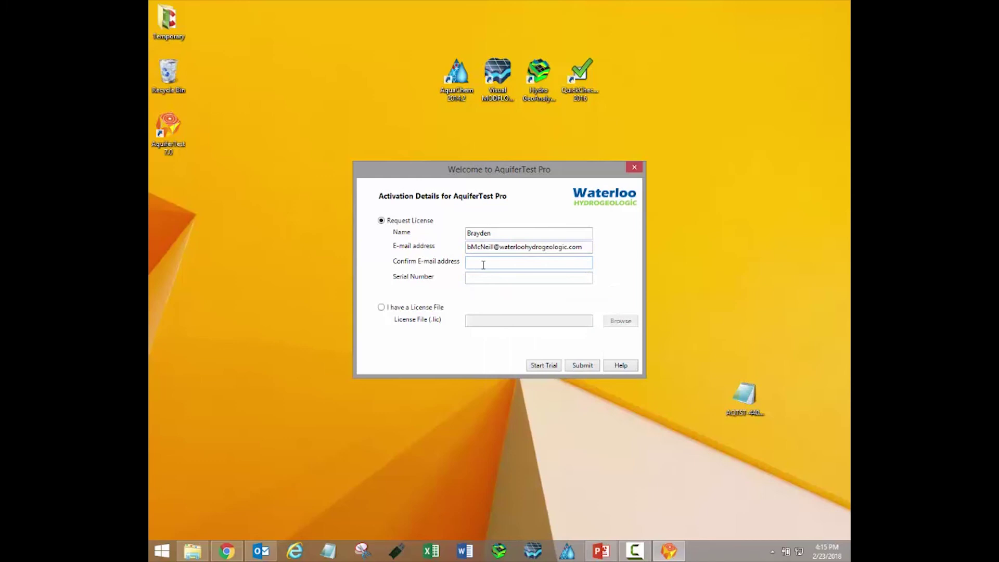
pyautogui.rightClick(484, 264)
pyautogui.click(508, 311)
# - Copy the AQTST serial number from the activation email in Outlook into the licence request's Serial Number field
pyautogui.click(259, 552)
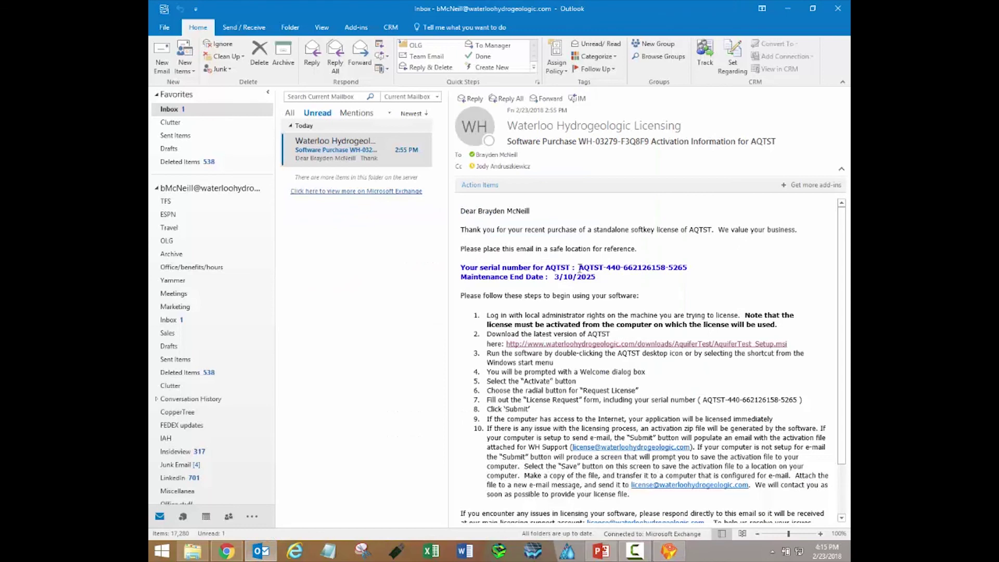
pyautogui.moveTo(579, 267); pyautogui.dragTo(675, 272)
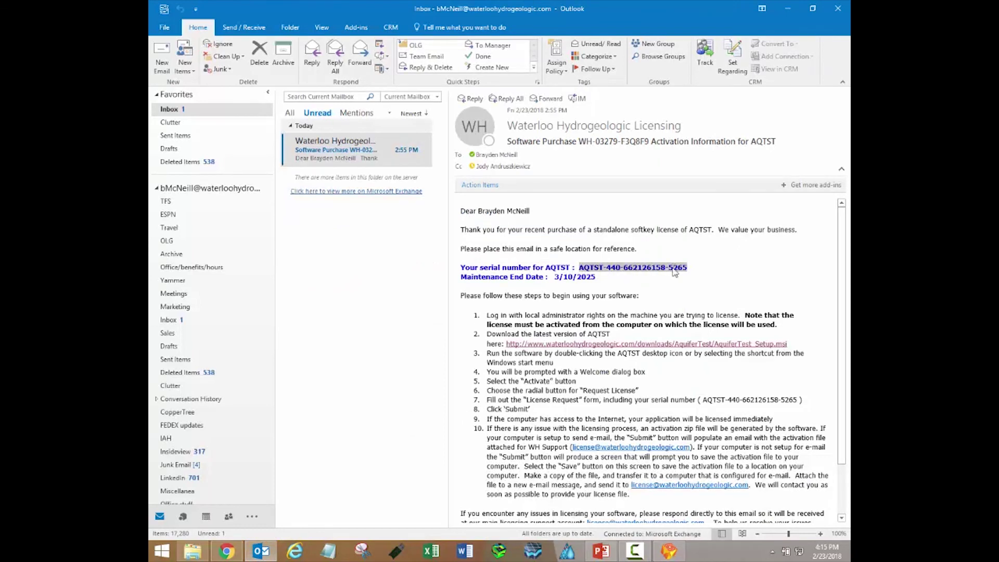
pyautogui.rightClick(675, 272)
pyautogui.click(697, 281)
pyautogui.click(791, 9)
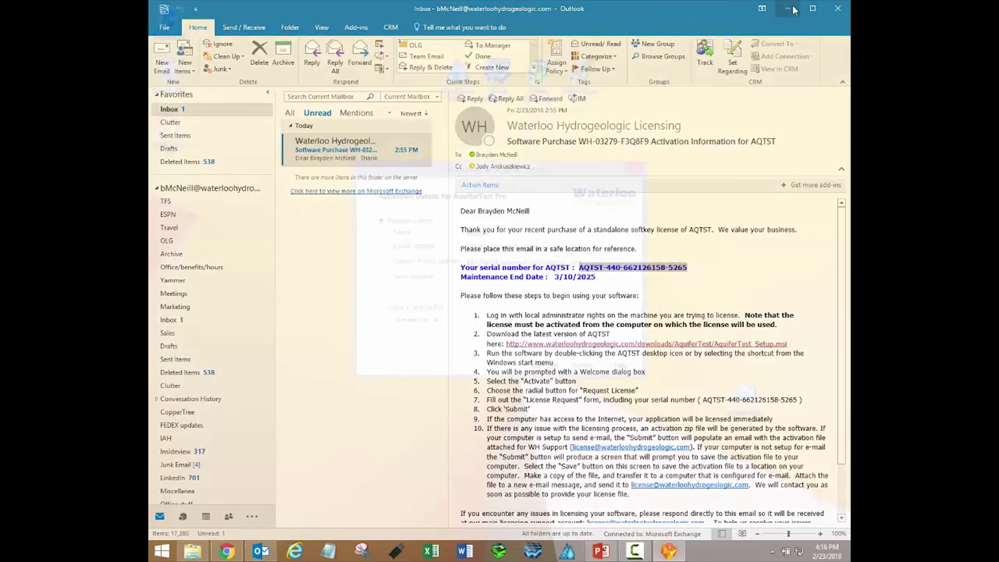
pyautogui.rightClick(482, 281)
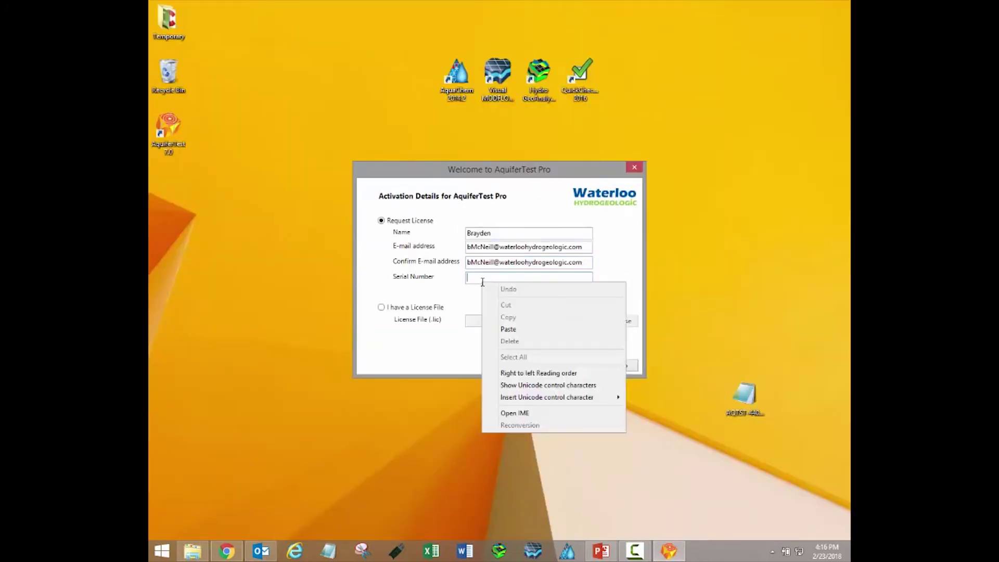
pyautogui.click(508, 328)
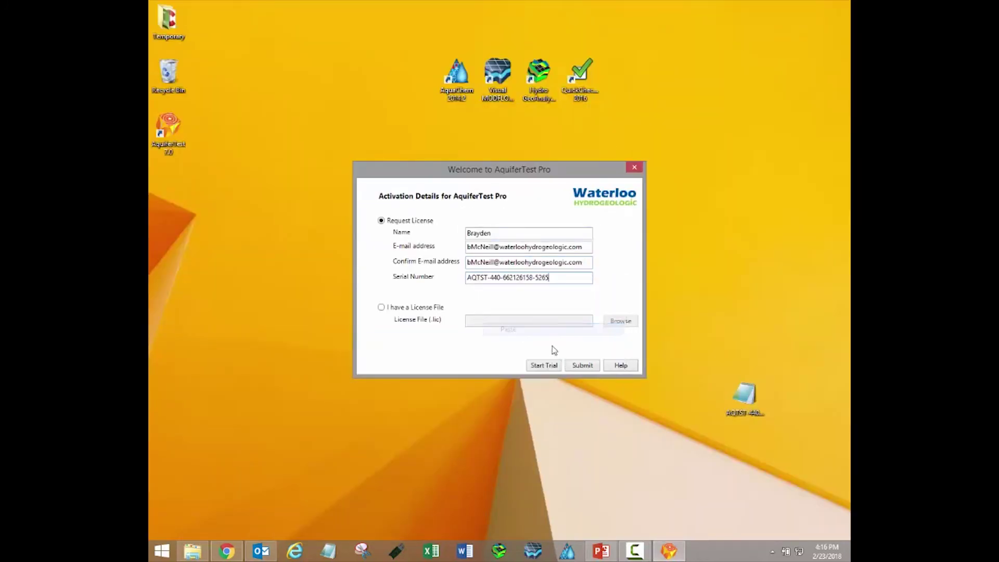
# - Submit the licence request and continue to launch AquiferTest
pyautogui.click(574, 367)
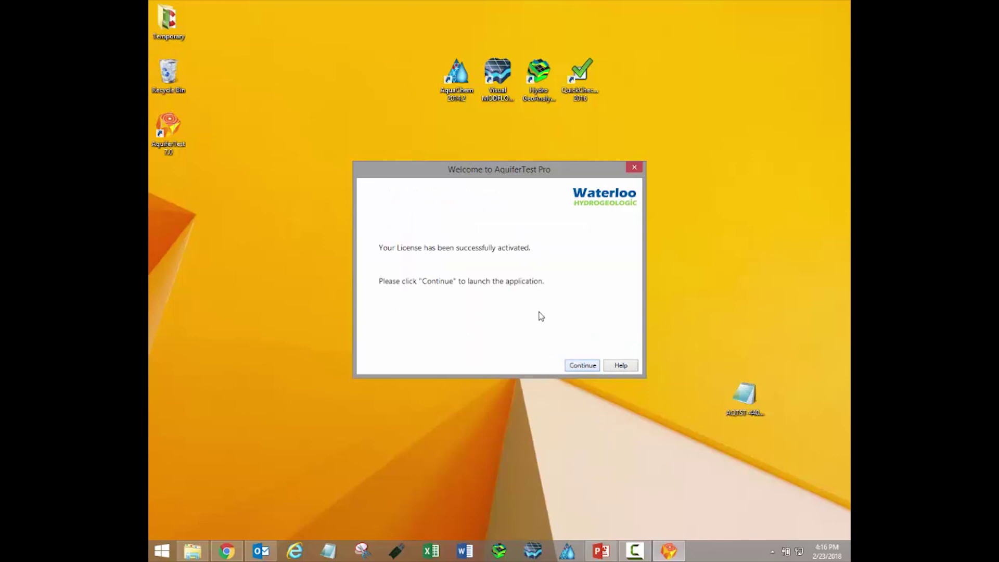
pyautogui.click(594, 366)
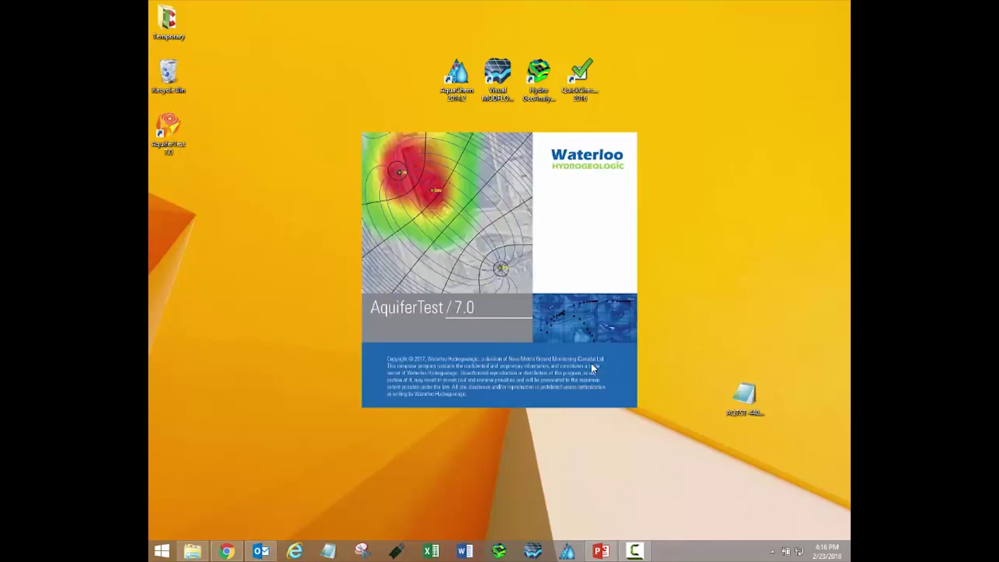